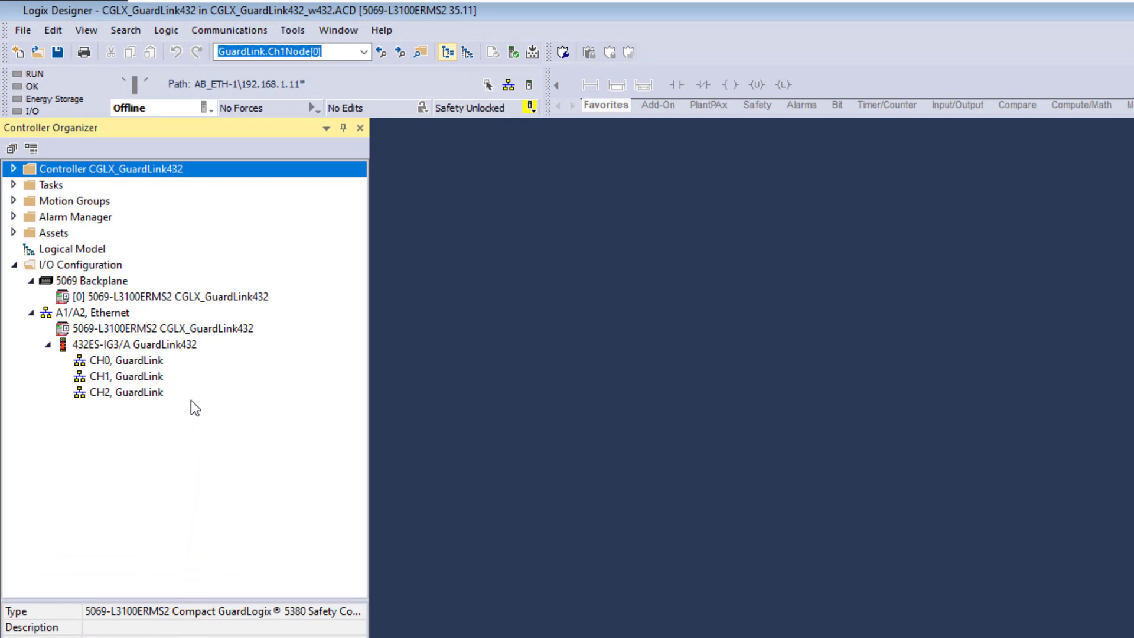
Step: Download the project to the 192.168.1.11 controller via Who Active and return it to Remote Run
{"action": "left_click", "coordinate": [167, 348]}
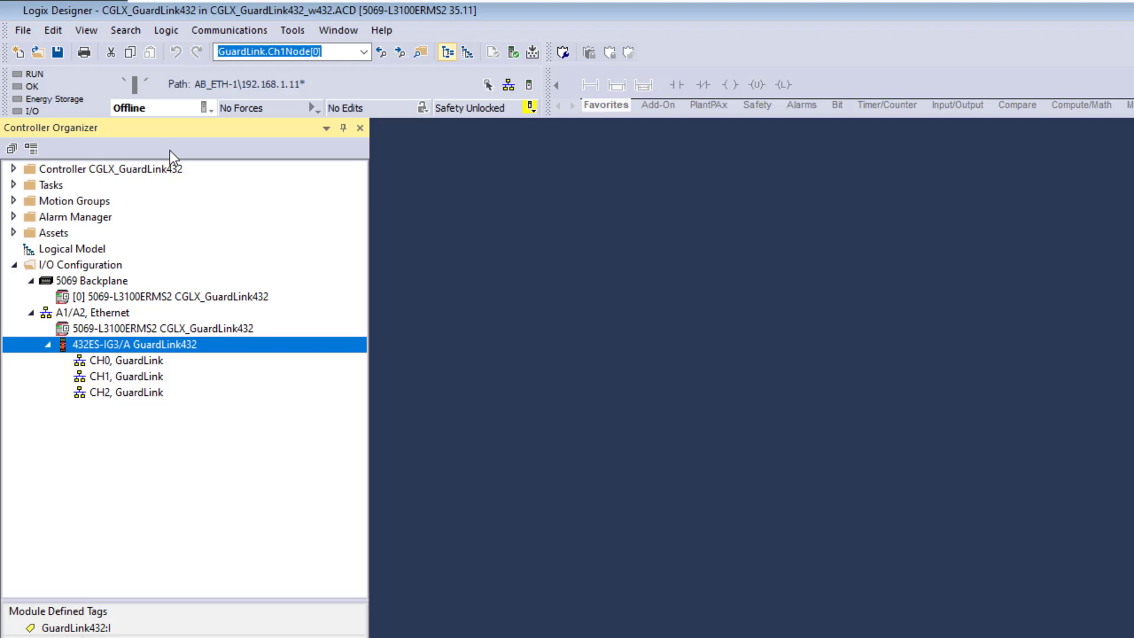
{"action": "left_click", "coordinate": [228, 32]}
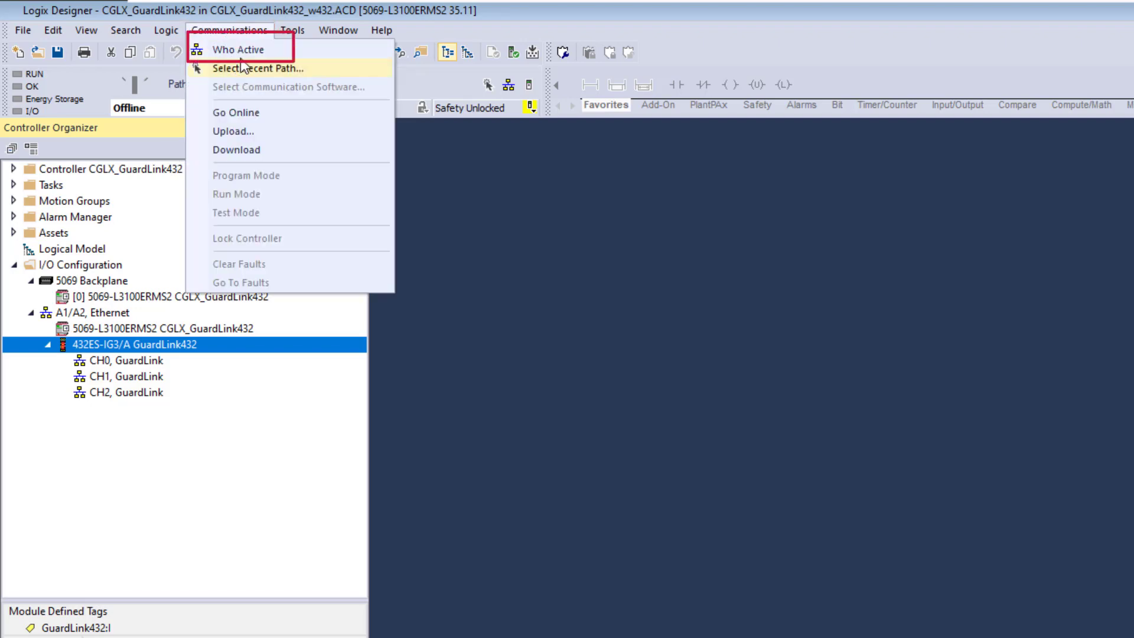
{"action": "left_click", "coordinate": [236, 49]}
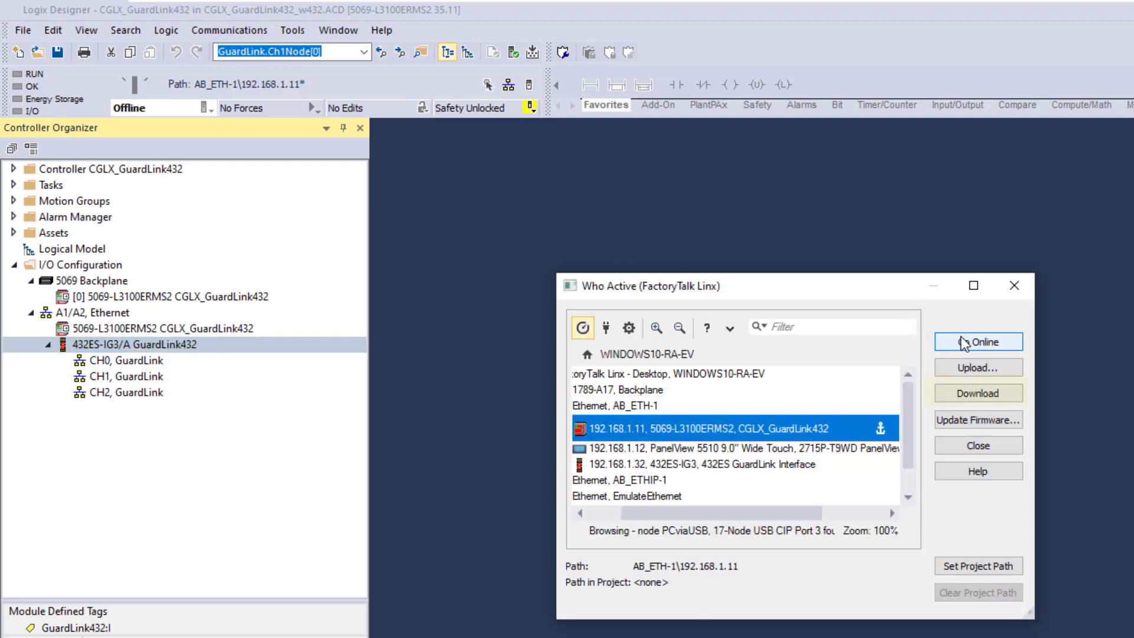
{"action": "left_click", "coordinate": [981, 399]}
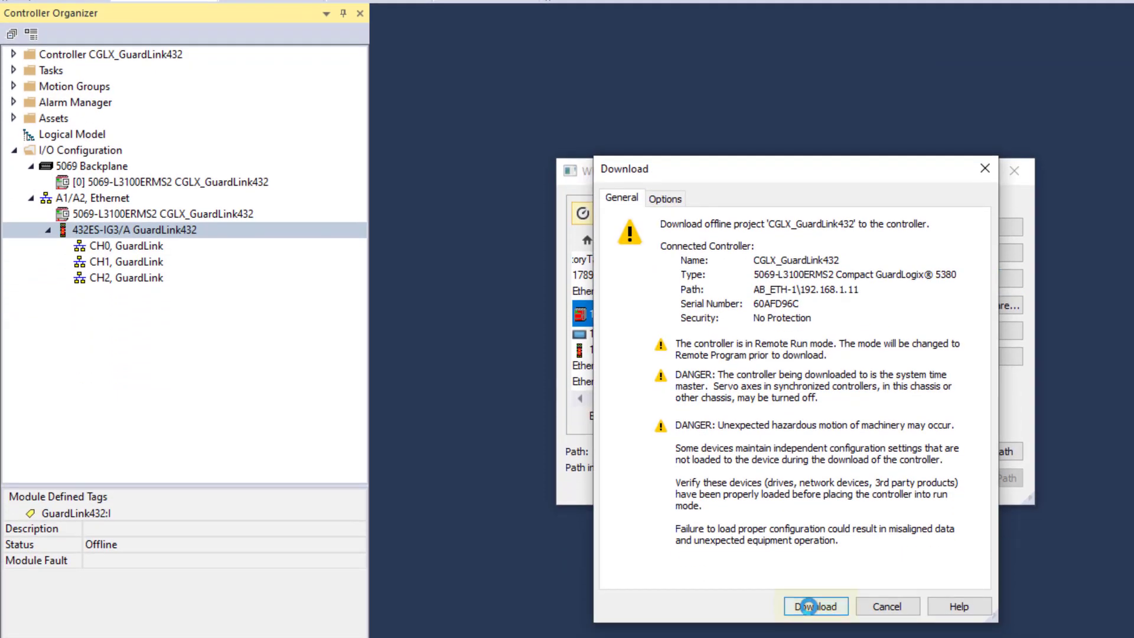
{"action": "left_click", "coordinate": [809, 607]}
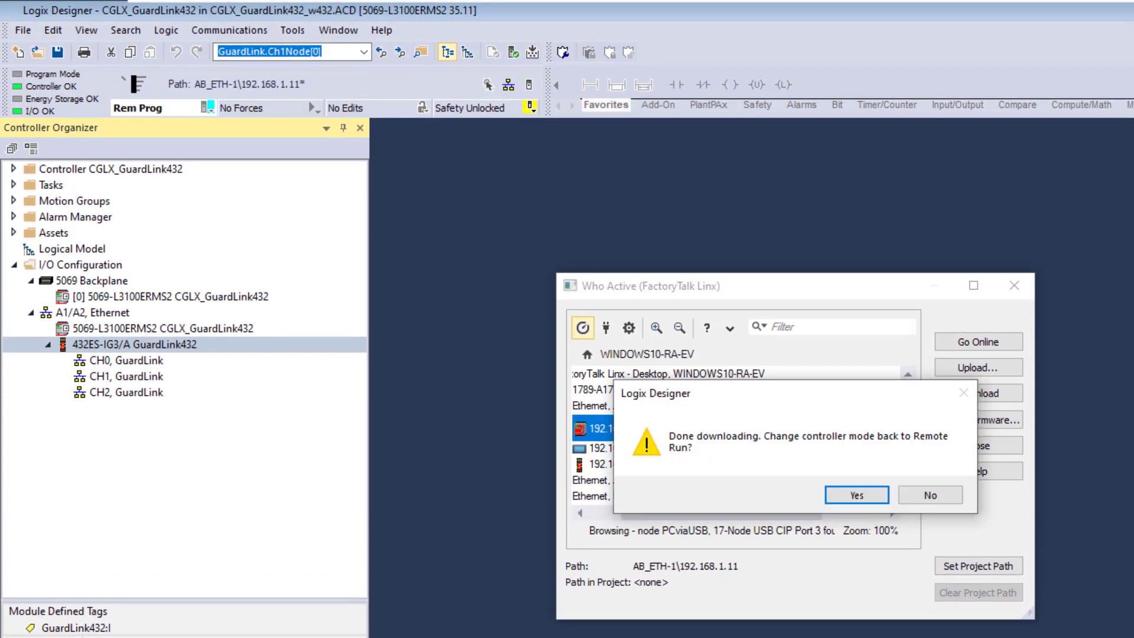
{"action": "left_click", "coordinate": [856, 495]}
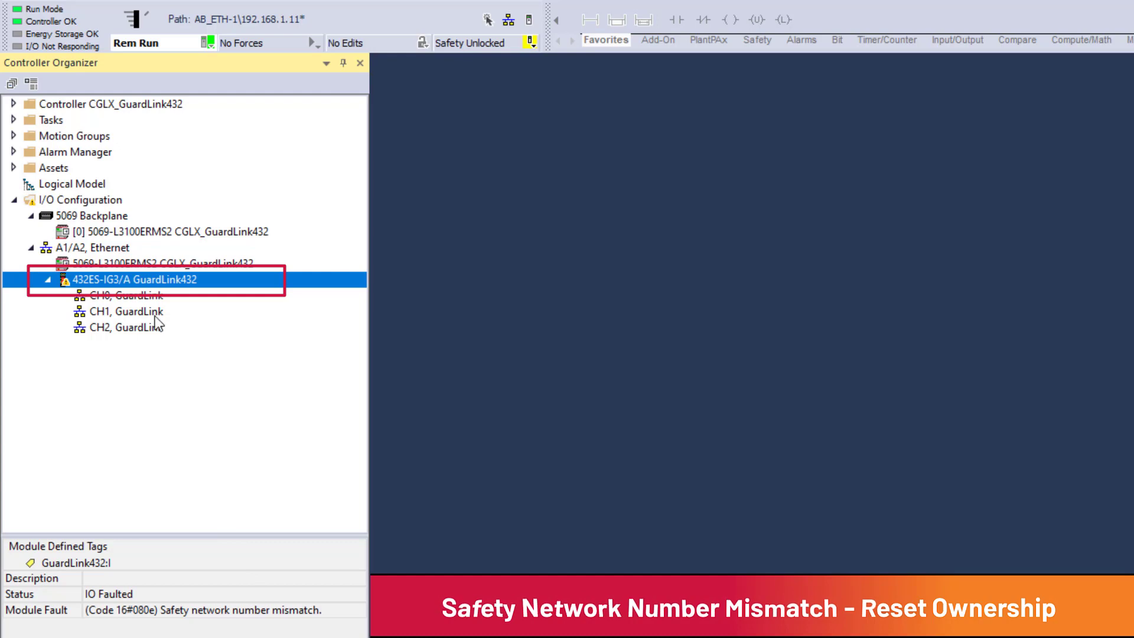
Step: Reset GuardLink432's configuration ownership on its Safety page, accepting both warnings and the timeout message
{"action": "double_click", "coordinate": [150, 281]}
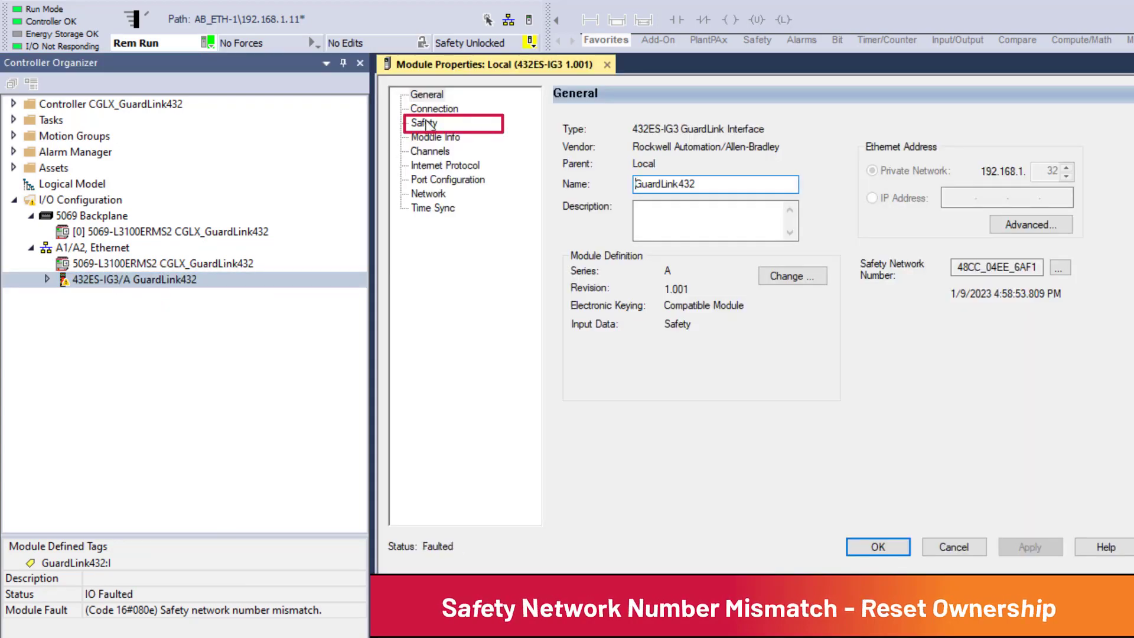
{"action": "left_click", "coordinate": [426, 123]}
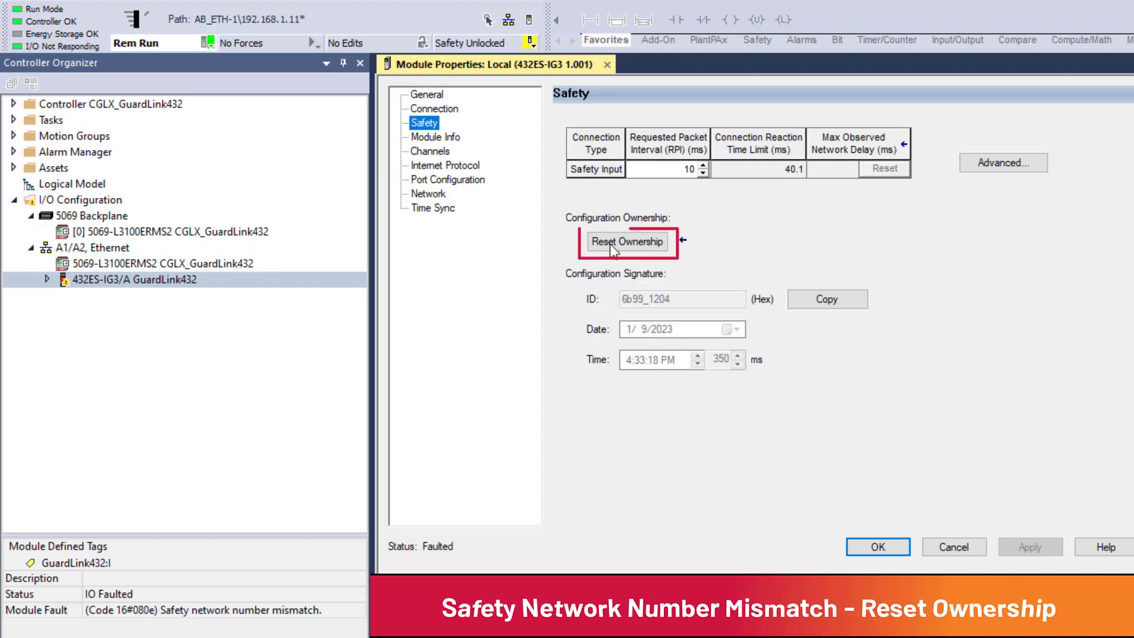
{"action": "left_click", "coordinate": [619, 244]}
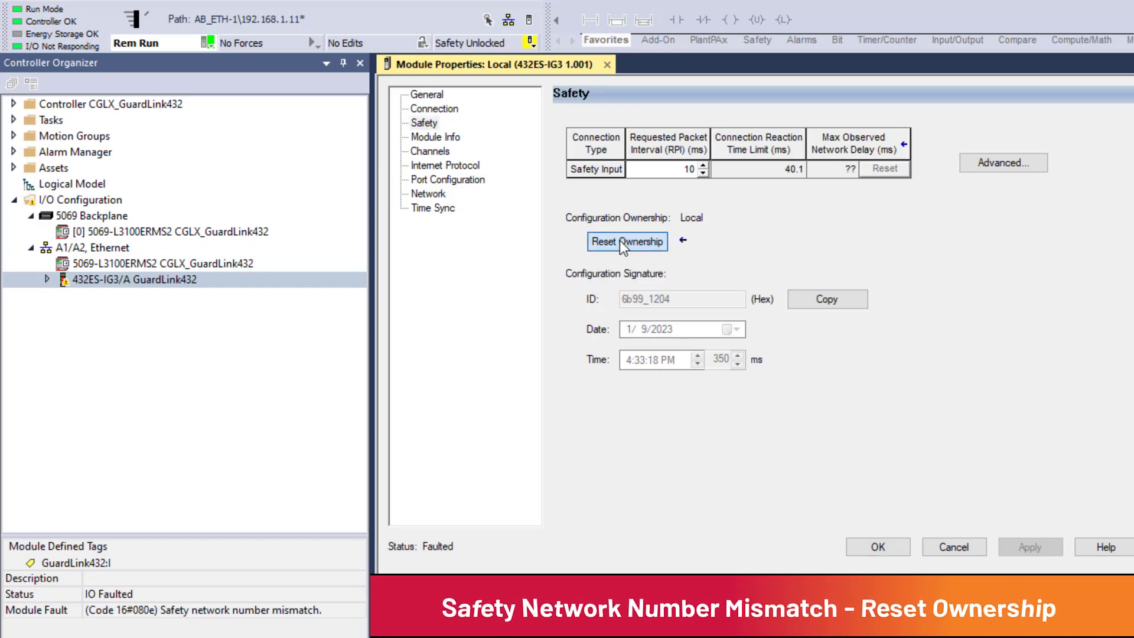
{"action": "left_click", "coordinate": [620, 242]}
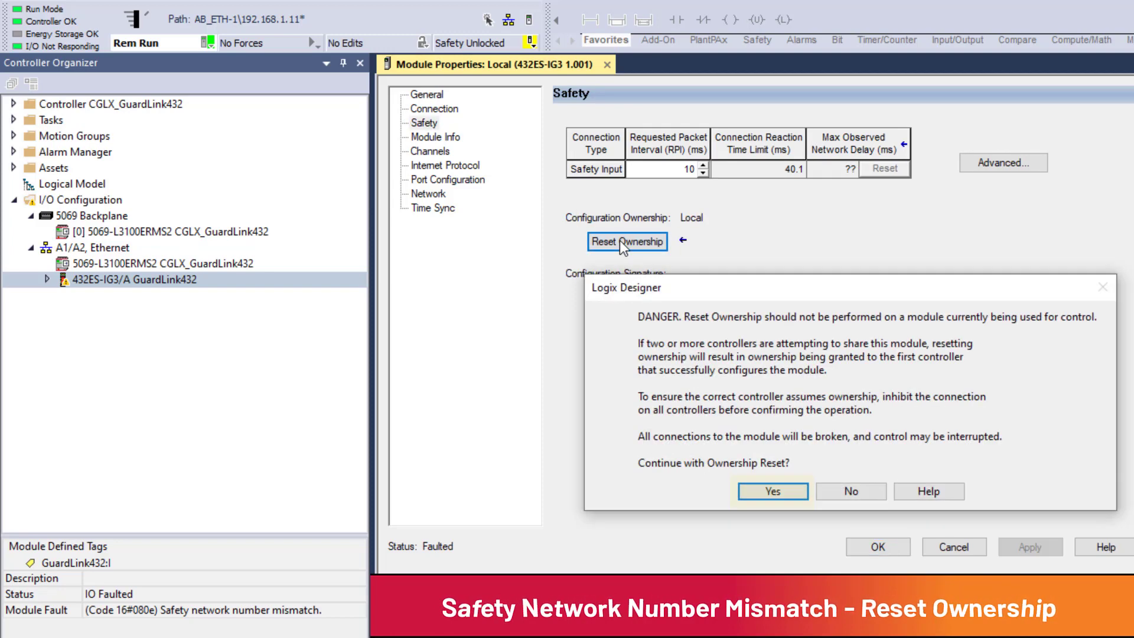
{"action": "left_click", "coordinate": [771, 491]}
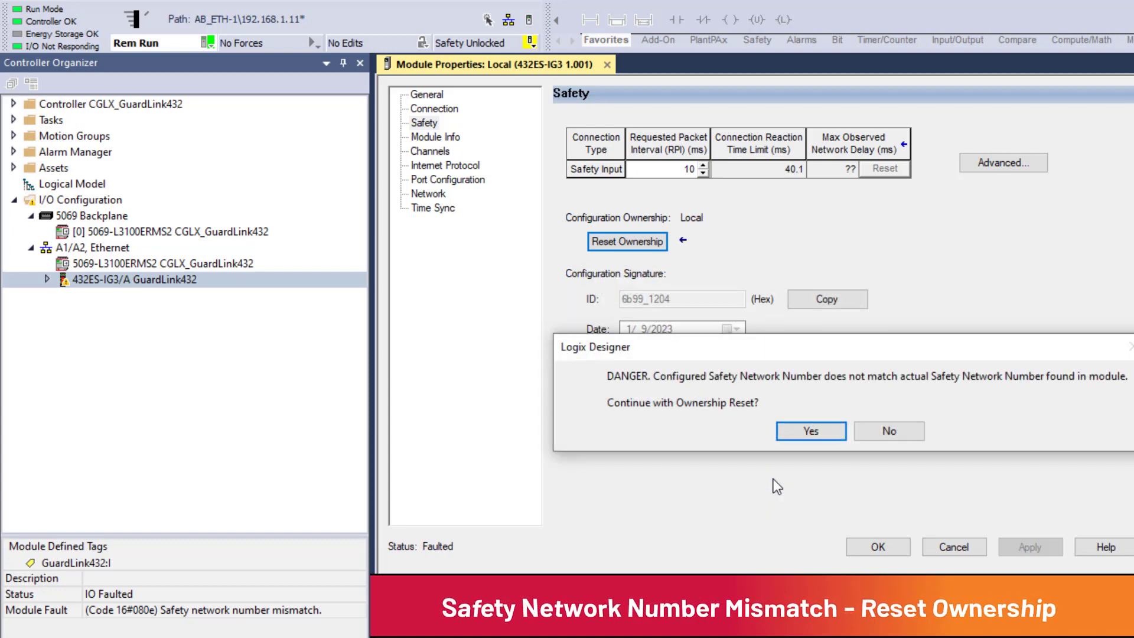
{"action": "left_click", "coordinate": [798, 430]}
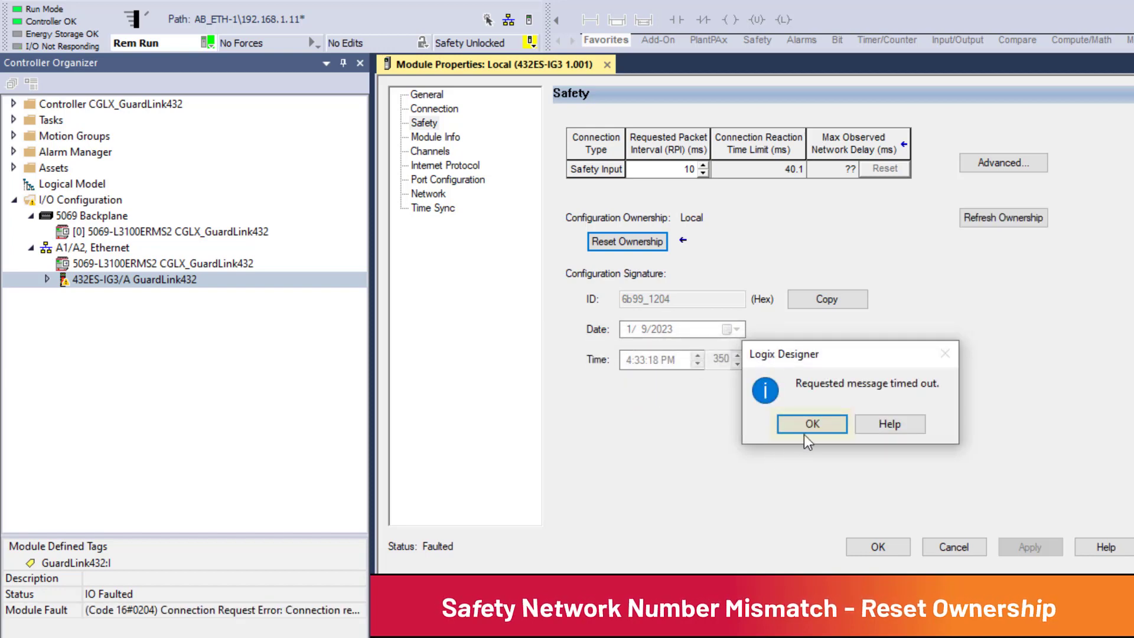
{"action": "left_click", "coordinate": [810, 426]}
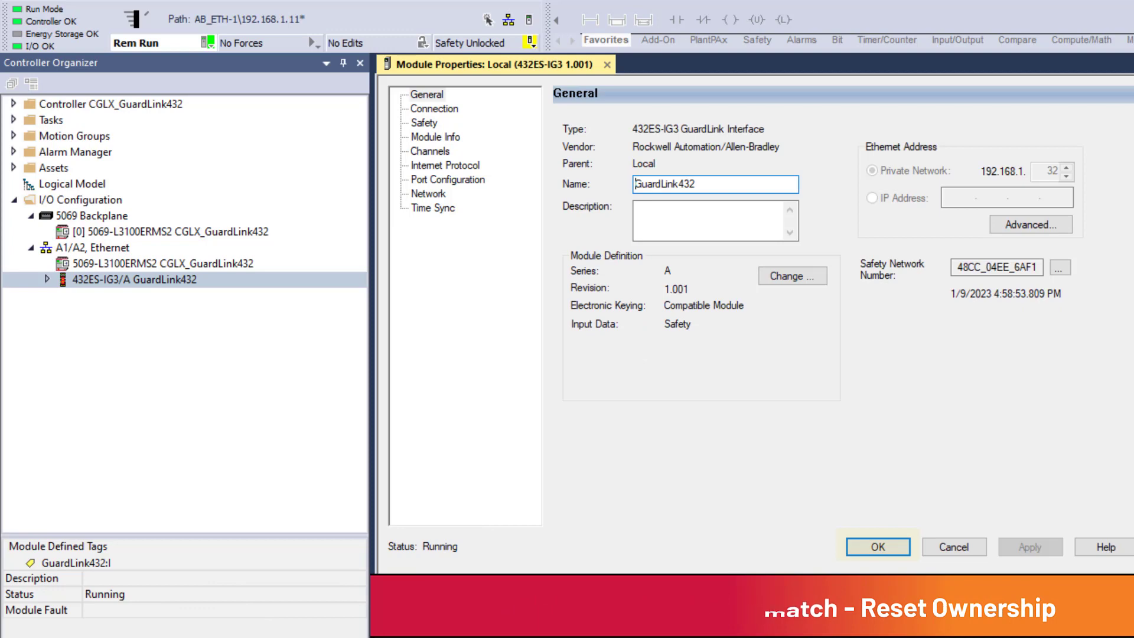
{"action": "left_click", "coordinate": [860, 544]}
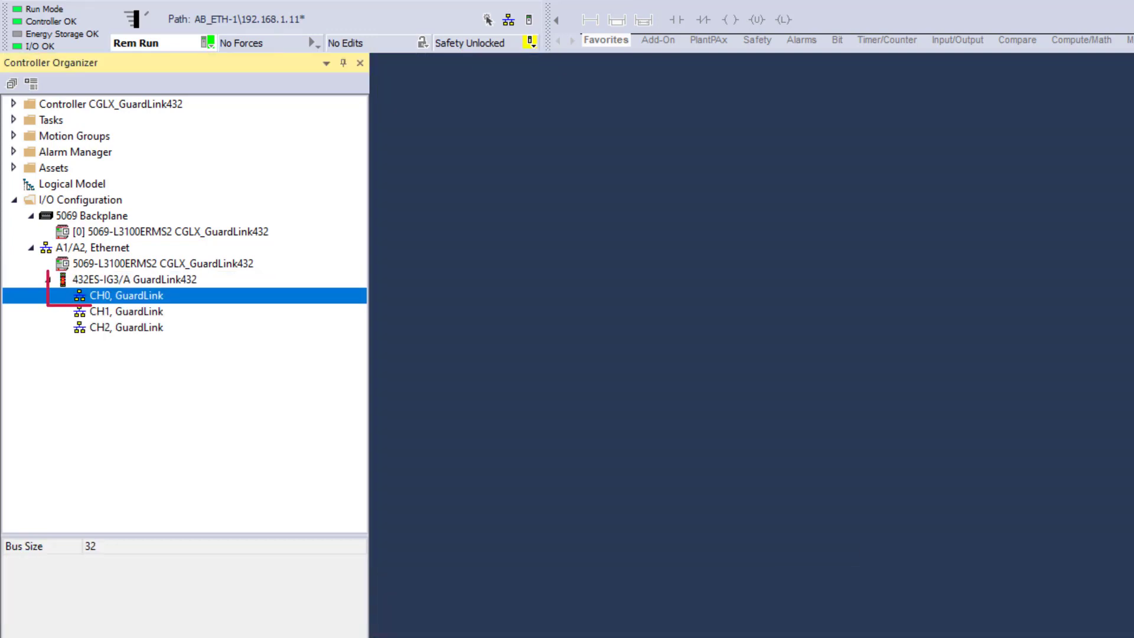
Step: Discover the taps on CH0 and create Ch0_Node0 while online
{"action": "right_click", "coordinate": [127, 295]}
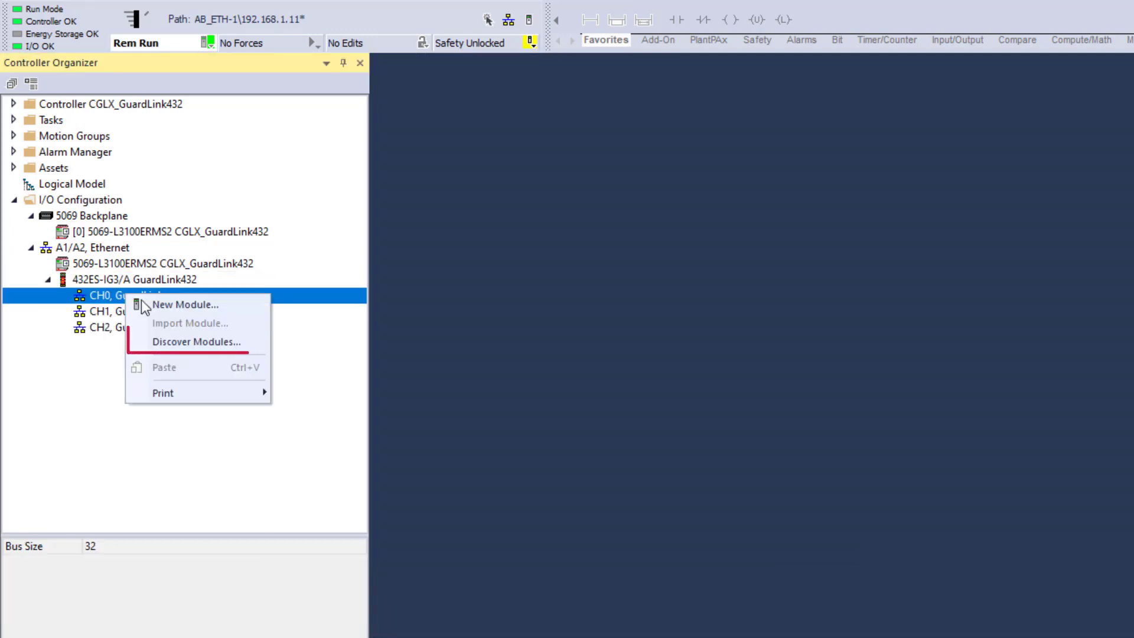
{"action": "left_click", "coordinate": [164, 342]}
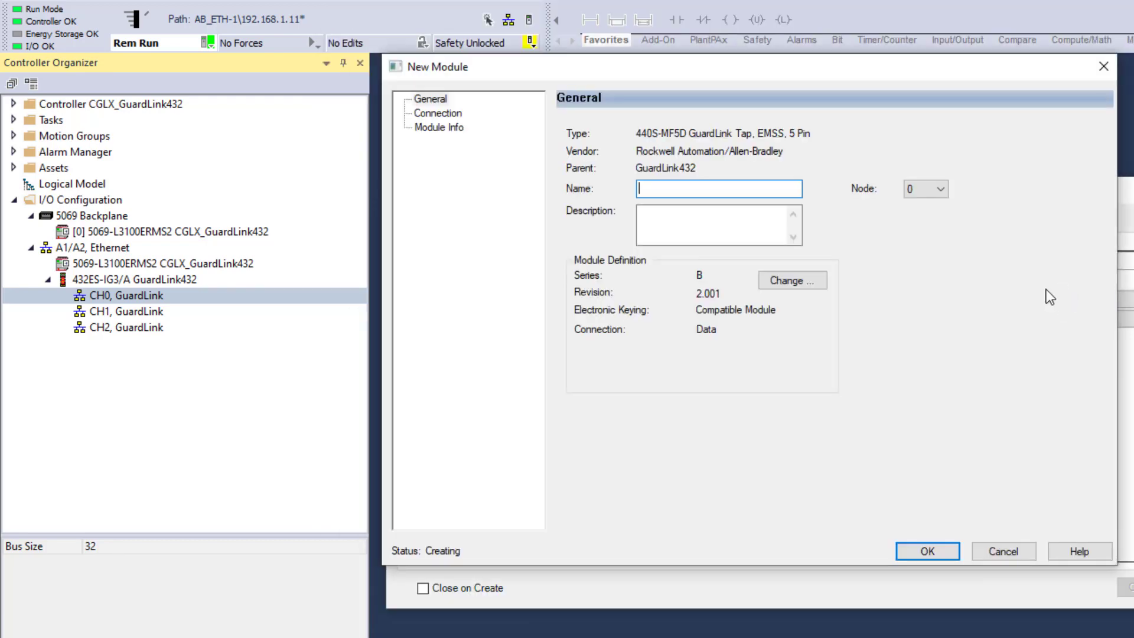
{"action": "type", "text": "Ch0_Node0"}
{"action": "left_click", "coordinate": [922, 551]}
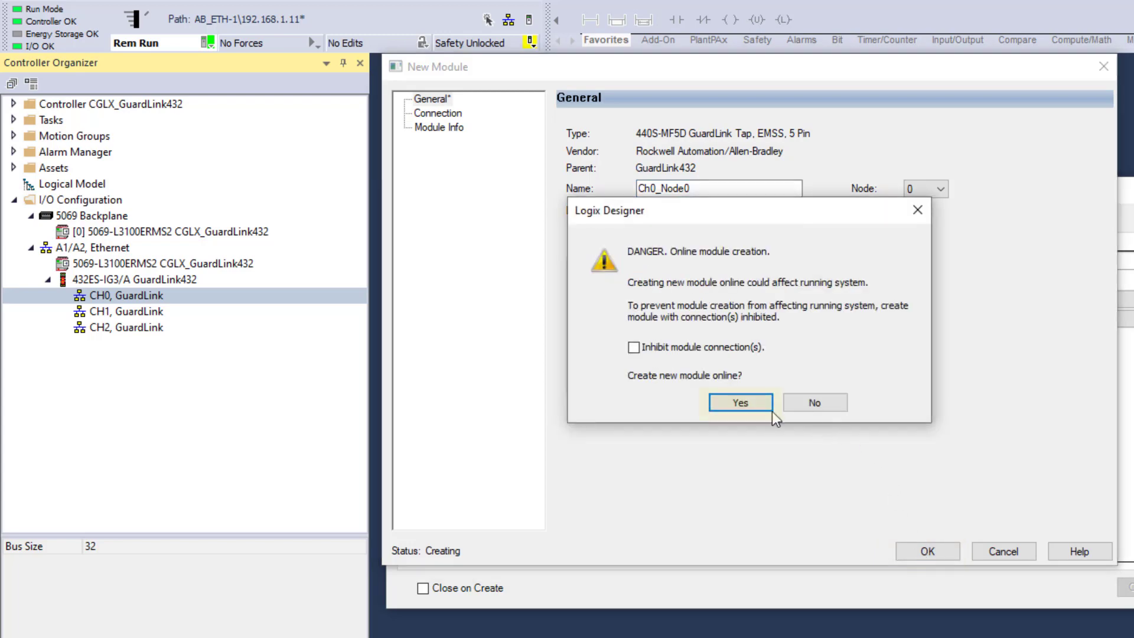
{"action": "left_click", "coordinate": [746, 404]}
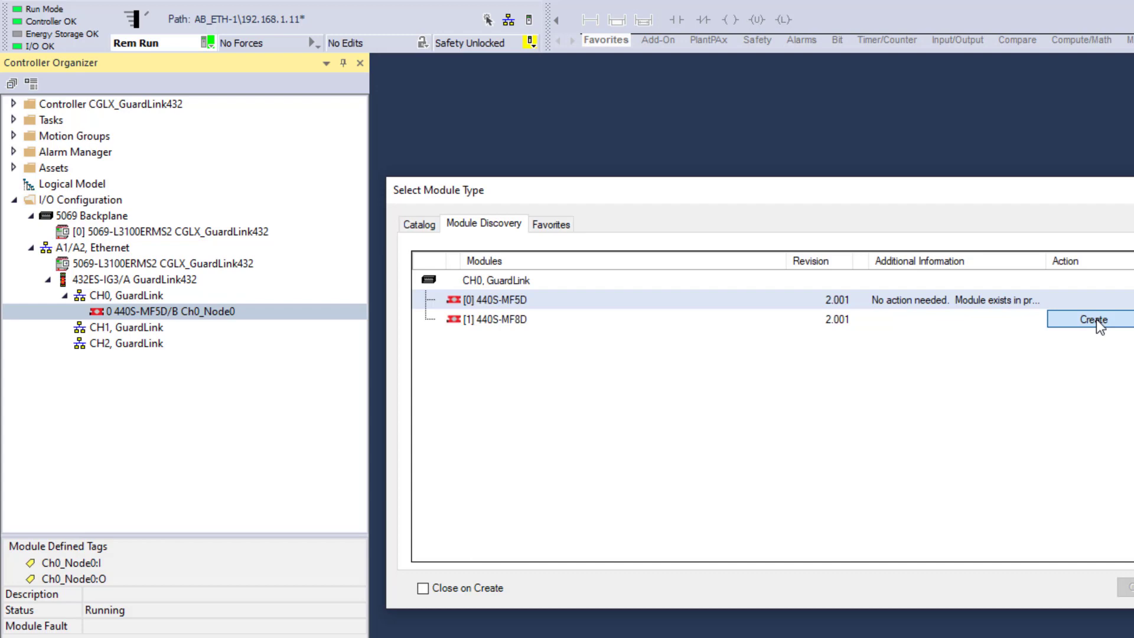
Step: Create the discovered 440S-MF8D tap as Ch0_Node1 on CH0, then start adding a CH1 tap
{"action": "left_click", "coordinate": [1093, 319]}
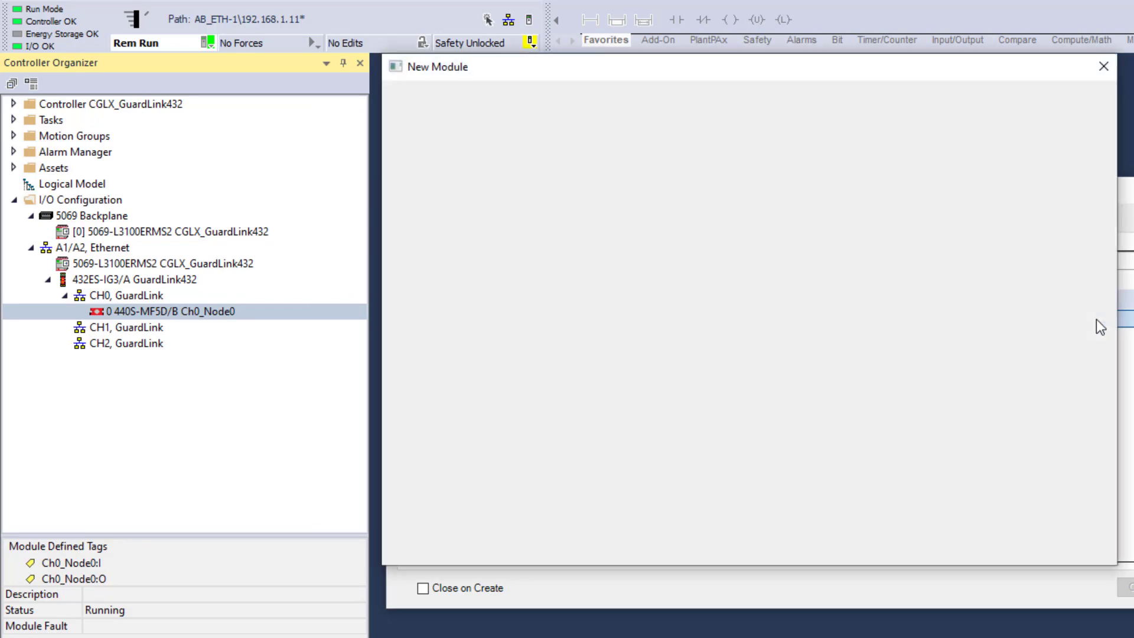
{"action": "type", "text": "Ch0_Node0"}
{"action": "key", "text": "BackSpace"}
{"action": "type", "text": "1"}
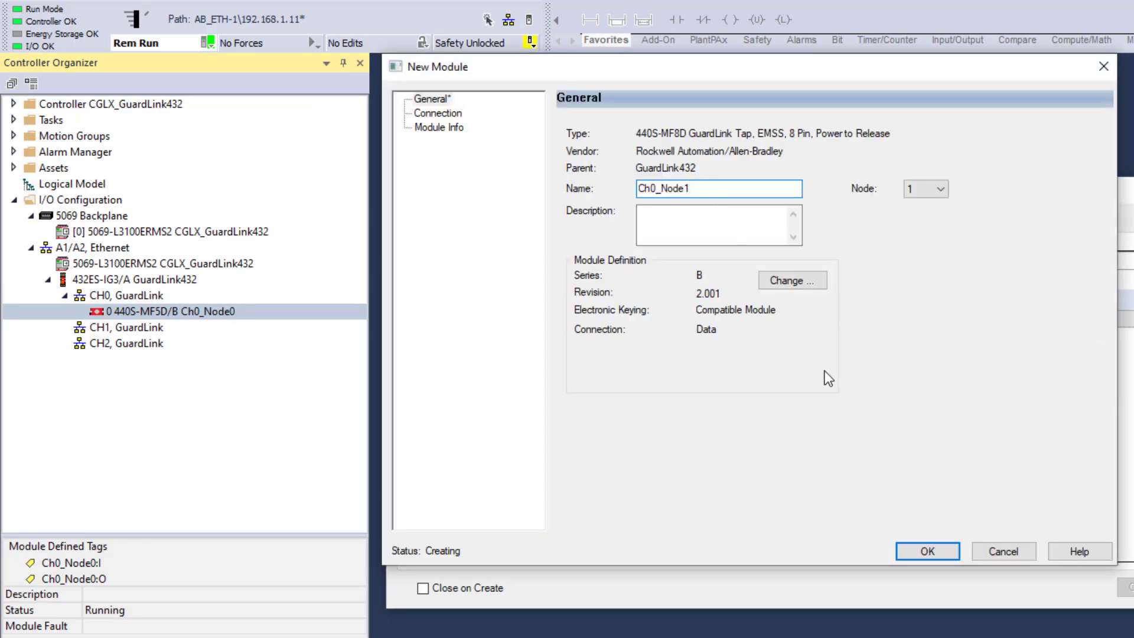
{"action": "left_click", "coordinate": [928, 551]}
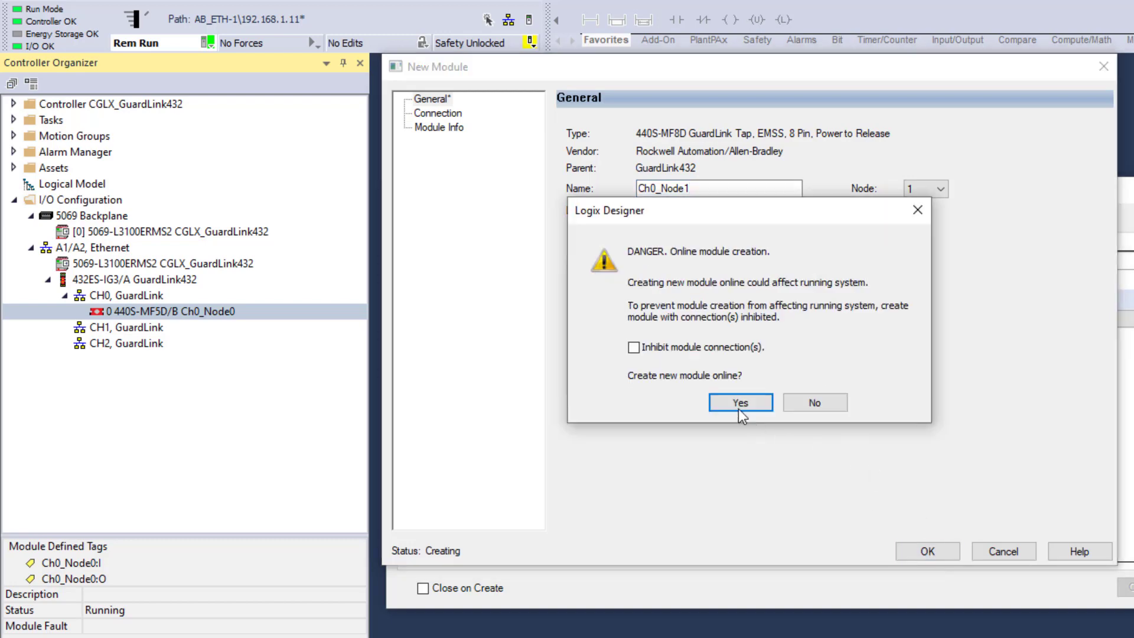
{"action": "left_click", "coordinate": [737, 405]}
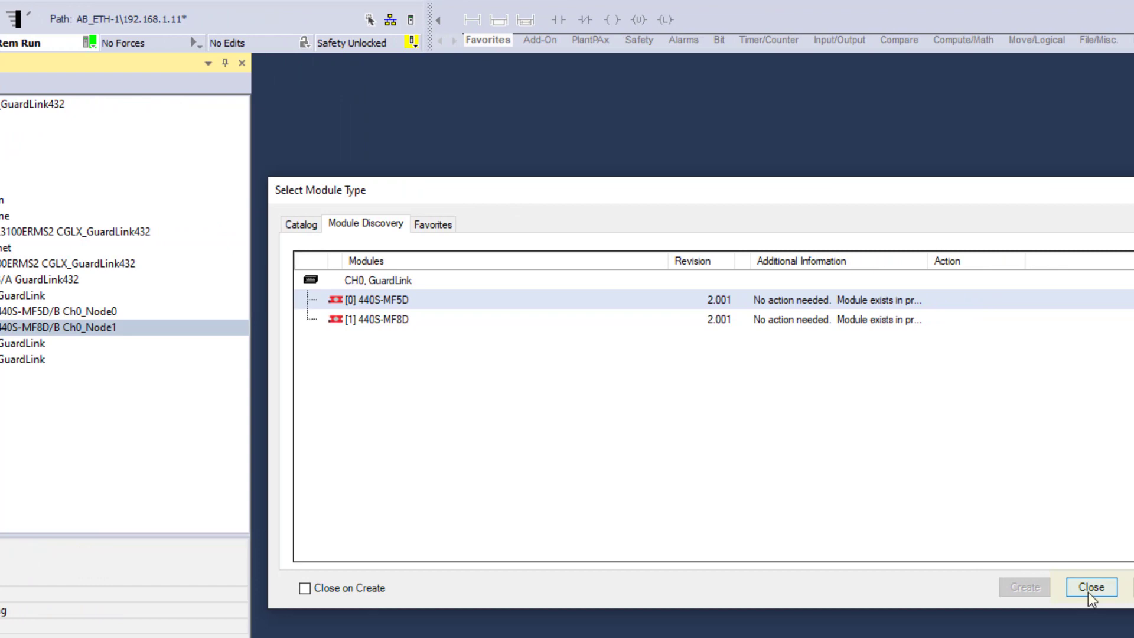
{"action": "left_click", "coordinate": [1088, 592]}
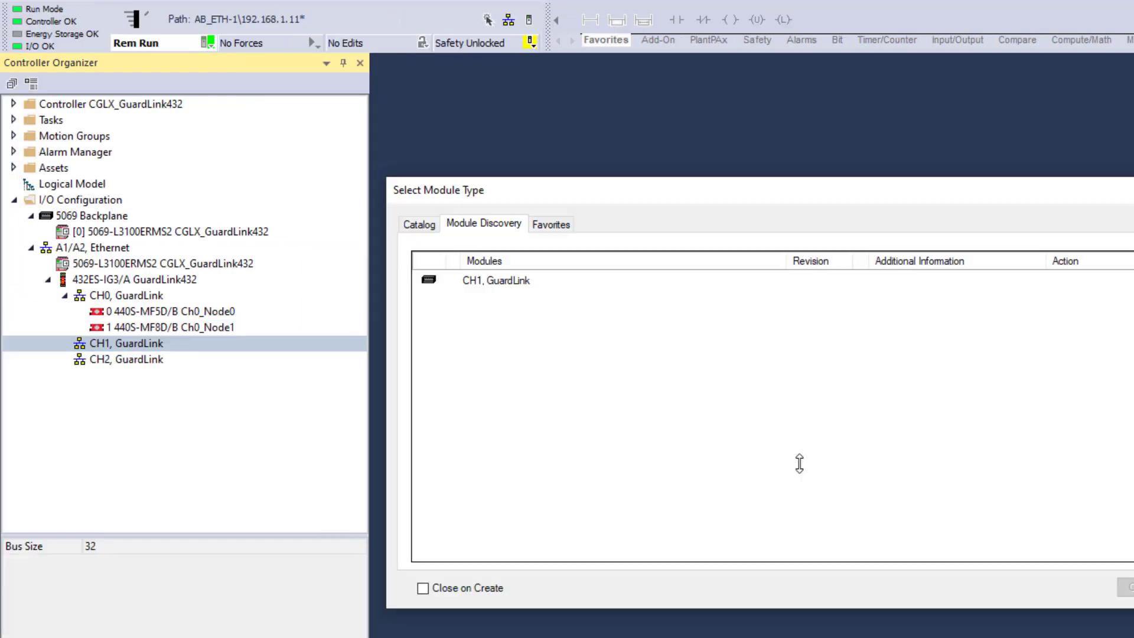
{"action": "left_click", "coordinate": [1083, 300]}
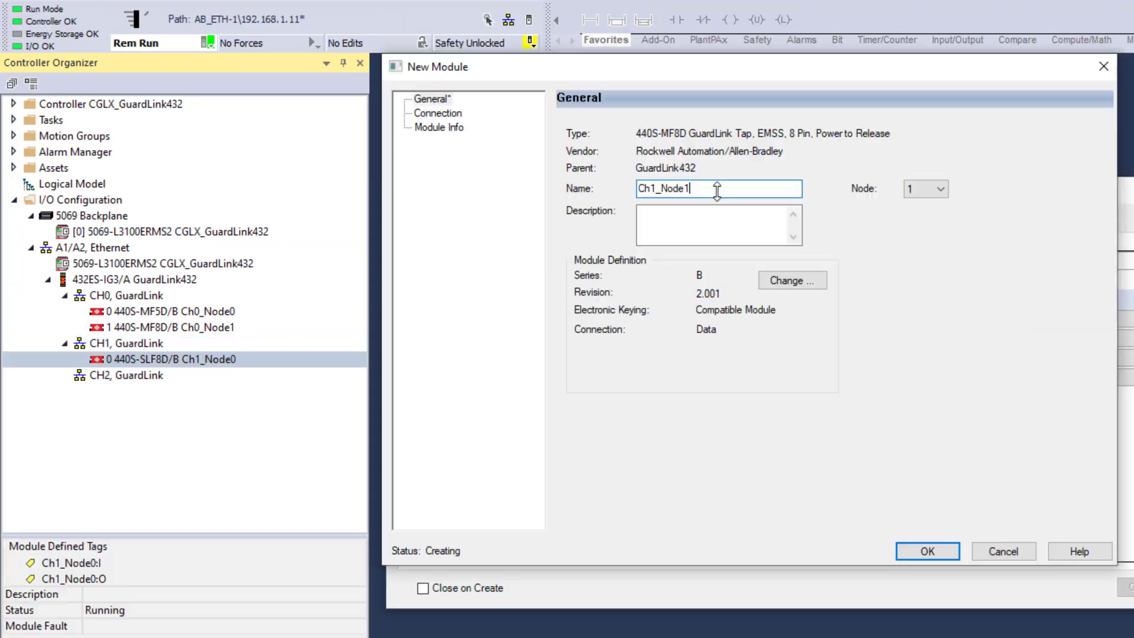
Step: Confirm the new CH1 tap module and create the next discovered CH1 tap
{"action": "left_click", "coordinate": [929, 550]}
{"action": "left_click", "coordinate": [1080, 339]}
{"action": "key", "text": "Return"}
{"action": "key", "text": "Return"}
{"action": "key", "text": "Return"}
{"action": "key", "text": "Return"}
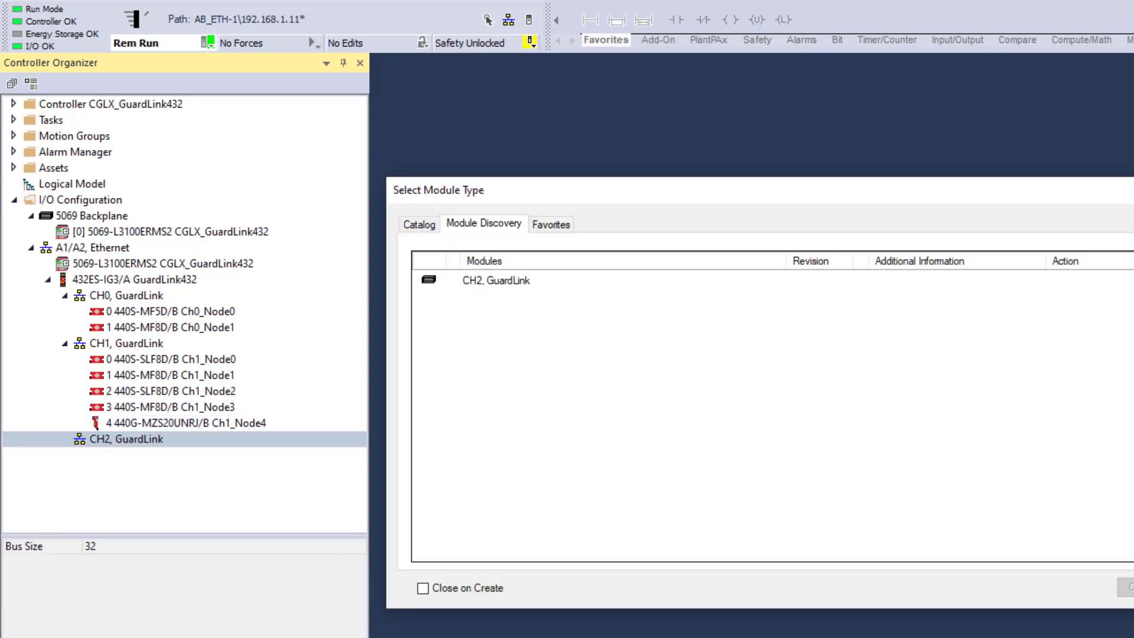
{"action": "key", "text": "Return"}
{"action": "key", "text": "Return"}
{"action": "key", "text": "Return"}
{"action": "key", "text": "Return"}
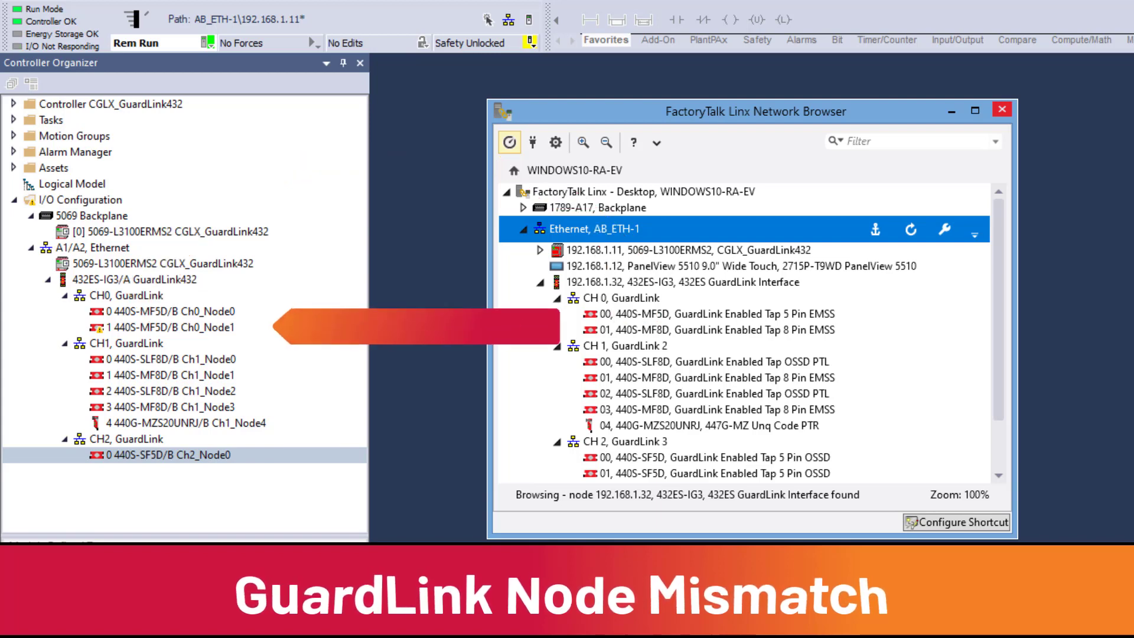
Step: Delete the faulted 440S-MF5D Ch0_Node1 module and its connections from CH0
{"action": "left_click", "coordinate": [225, 330]}
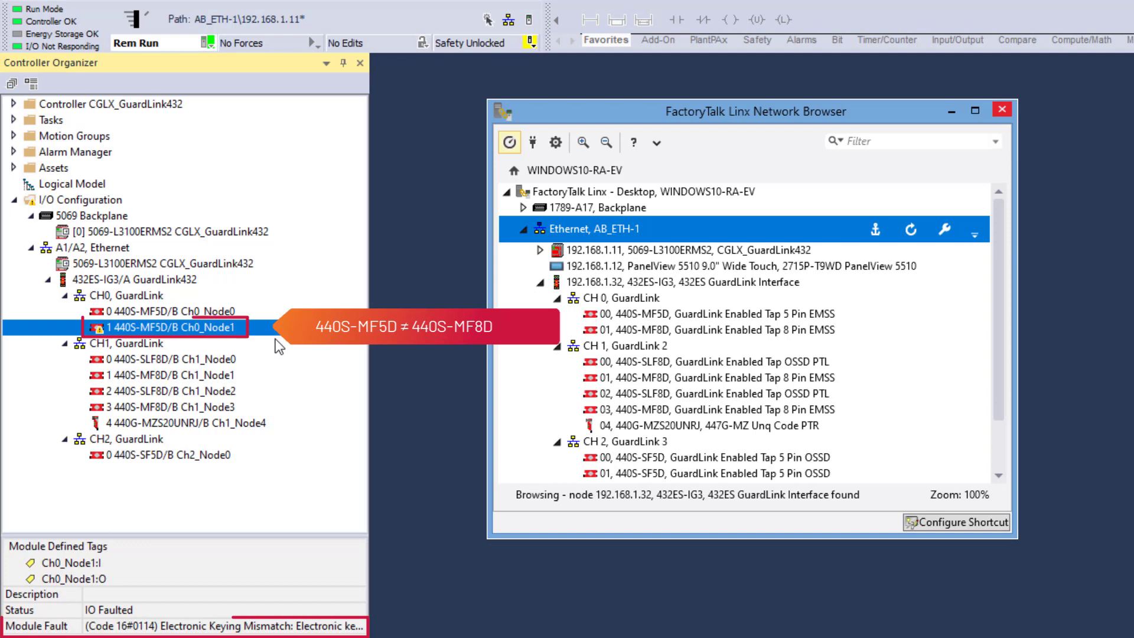
{"action": "right_click", "coordinate": [219, 332]}
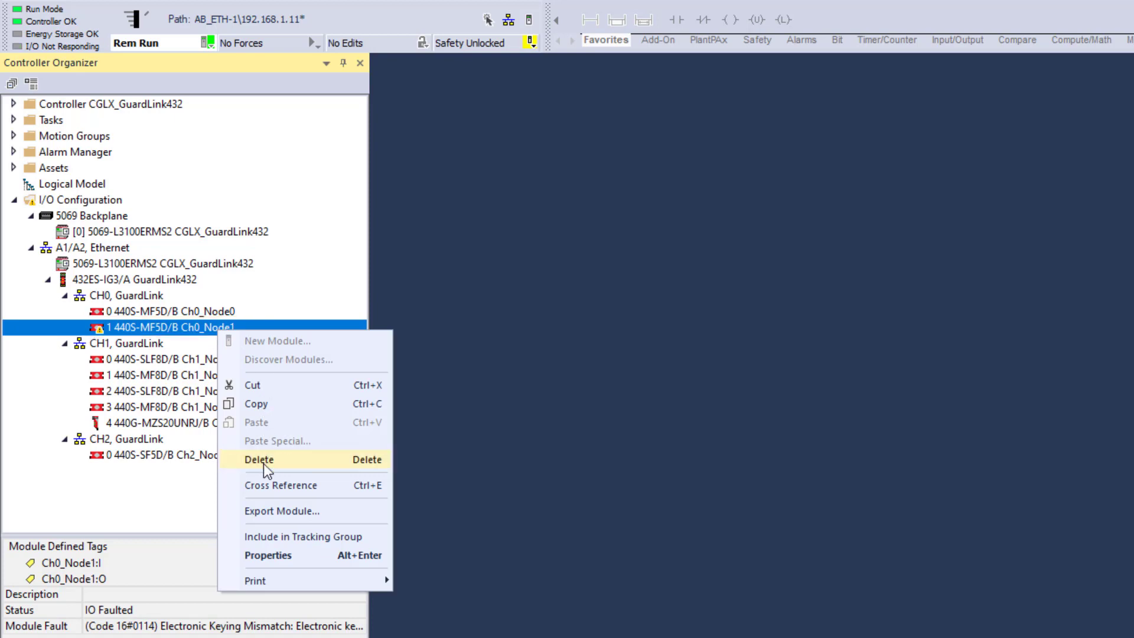
{"action": "left_click", "coordinate": [263, 463]}
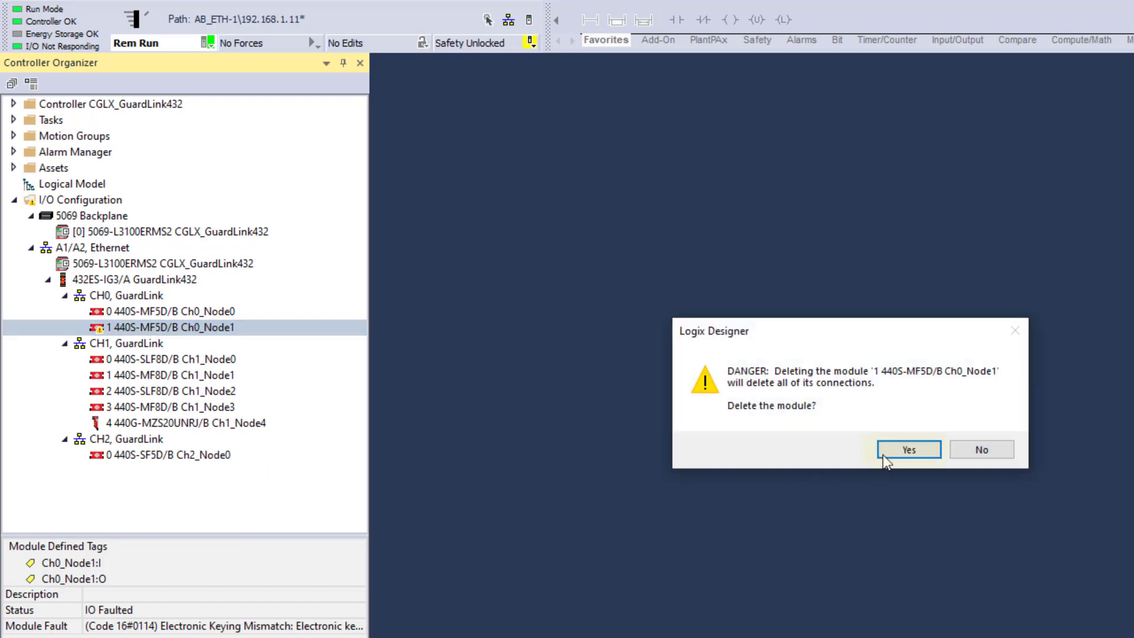
{"action": "left_click", "coordinate": [892, 447]}
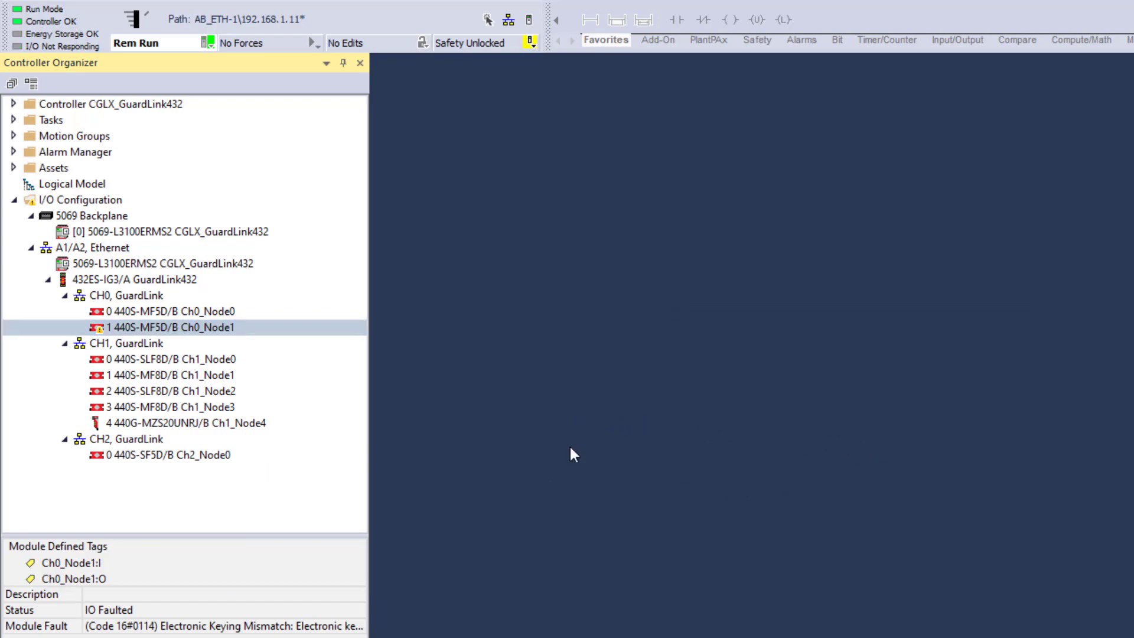
Step: Rediscover CH0 and create the 440S-MF8D tap online as Ch0_Node1
{"action": "right_click", "coordinate": [144, 295]}
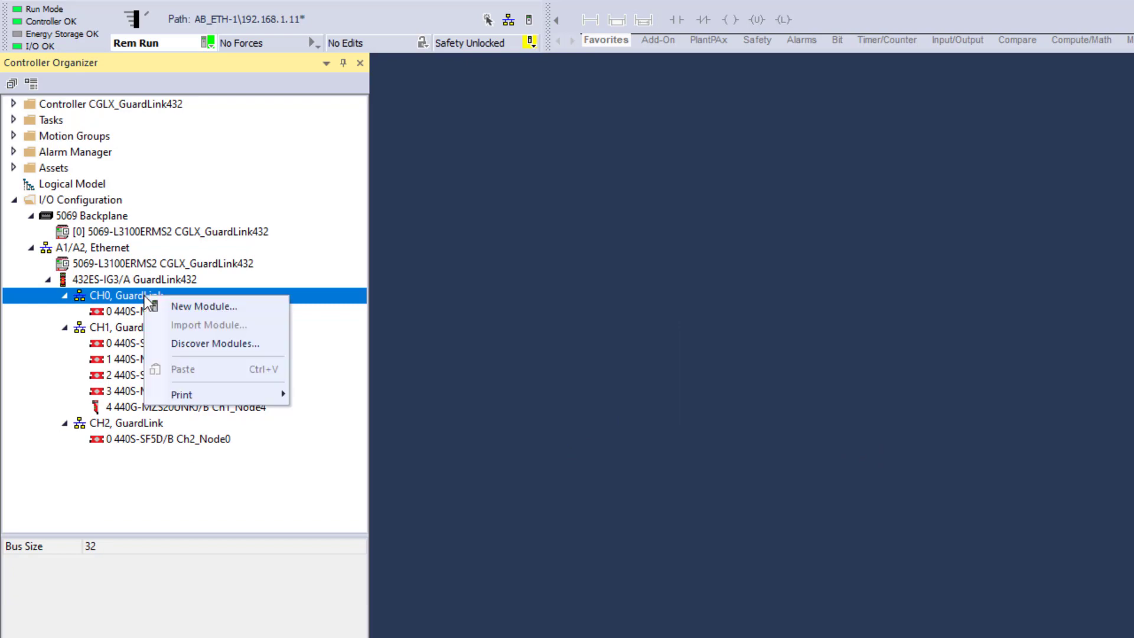
{"action": "left_click", "coordinate": [189, 344]}
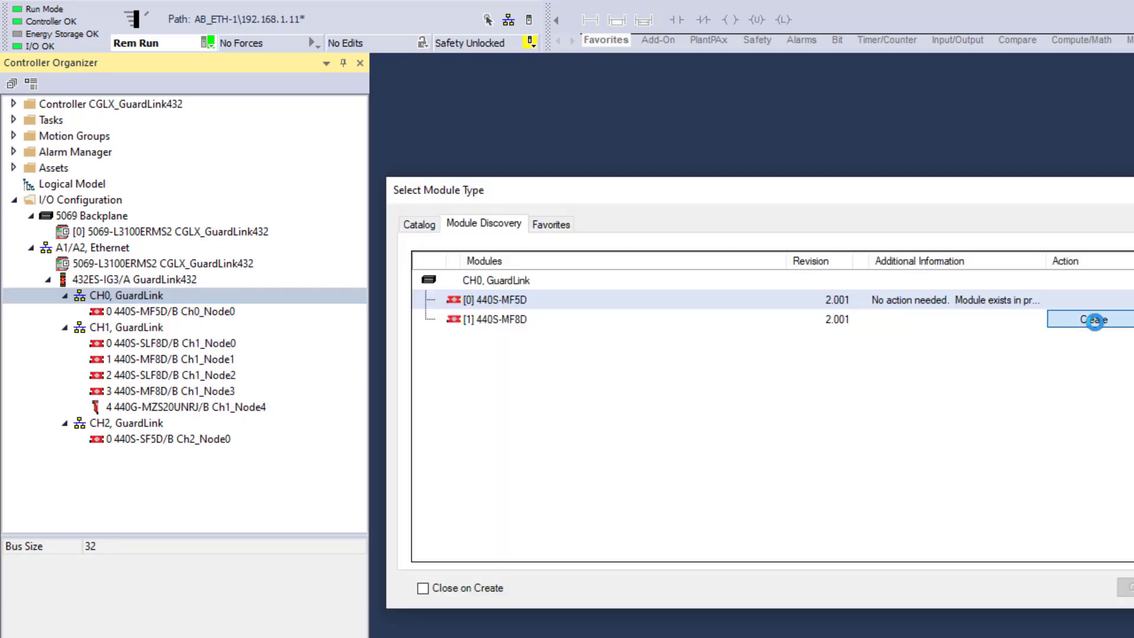
{"action": "left_click", "coordinate": [1094, 322]}
{"action": "type", "text": "Ch0_Node1"}
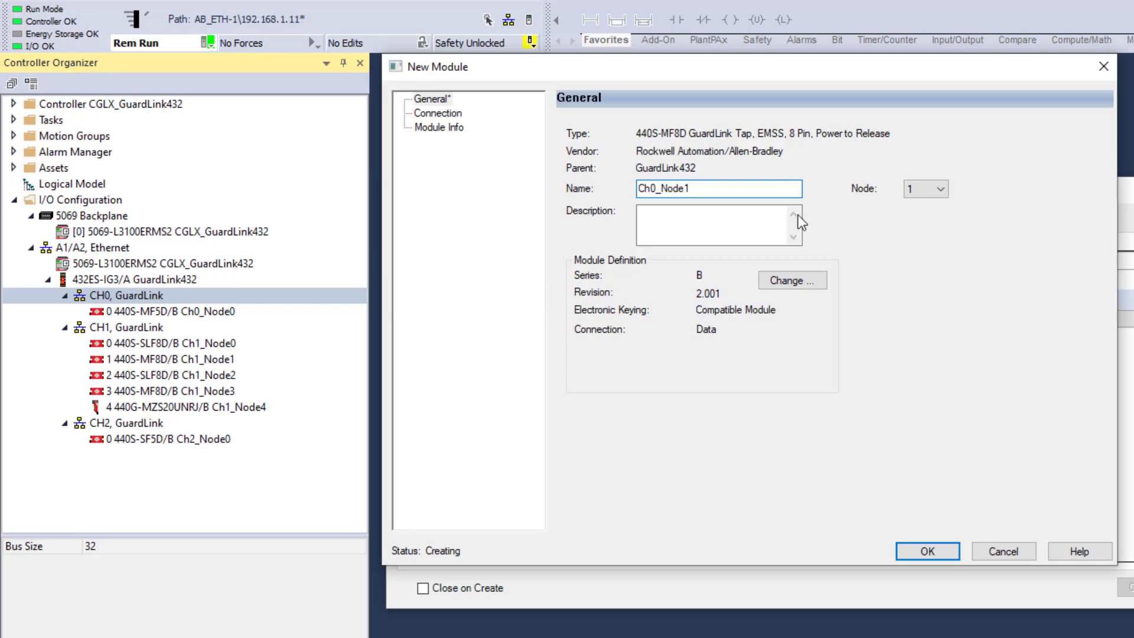
{"action": "left_click", "coordinate": [927, 551]}
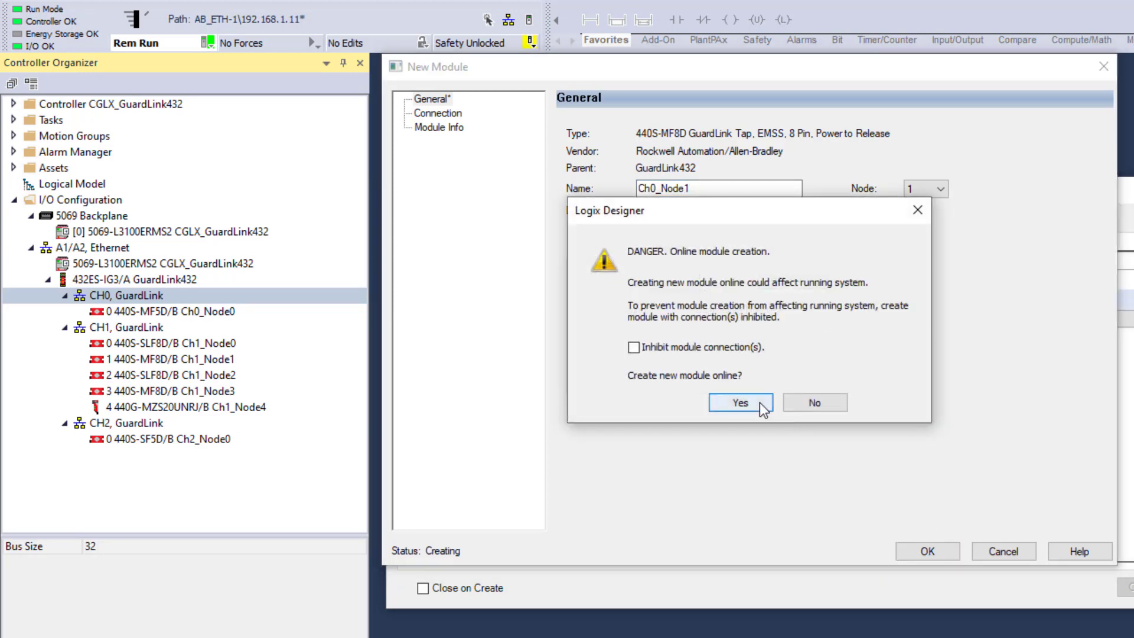
{"action": "left_click", "coordinate": [759, 403]}
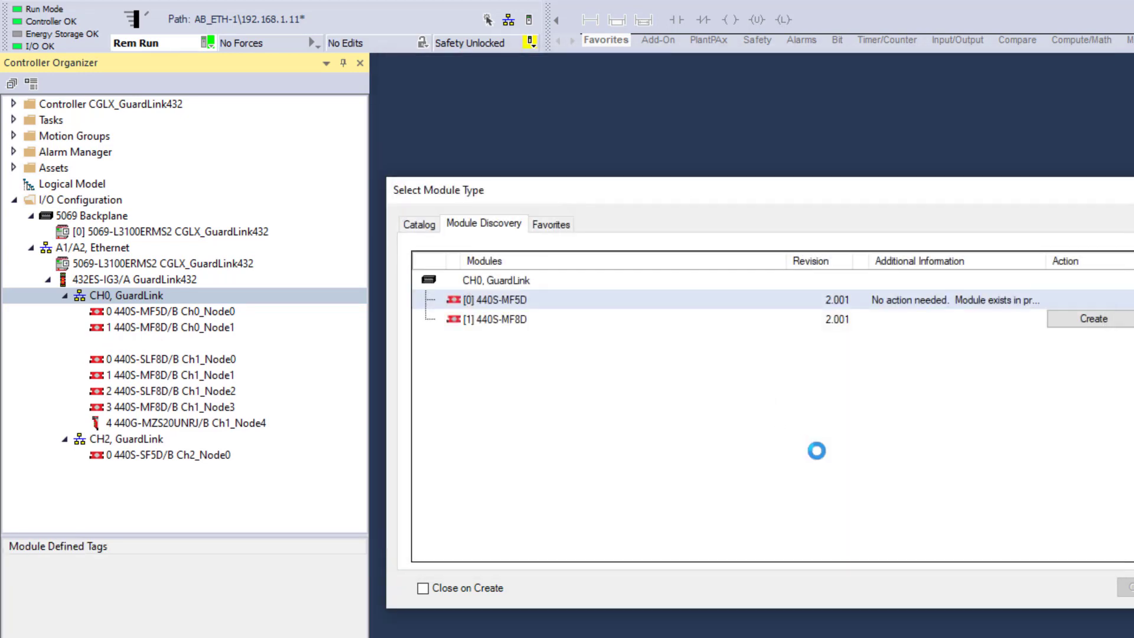
{"action": "key", "text": "Escape"}
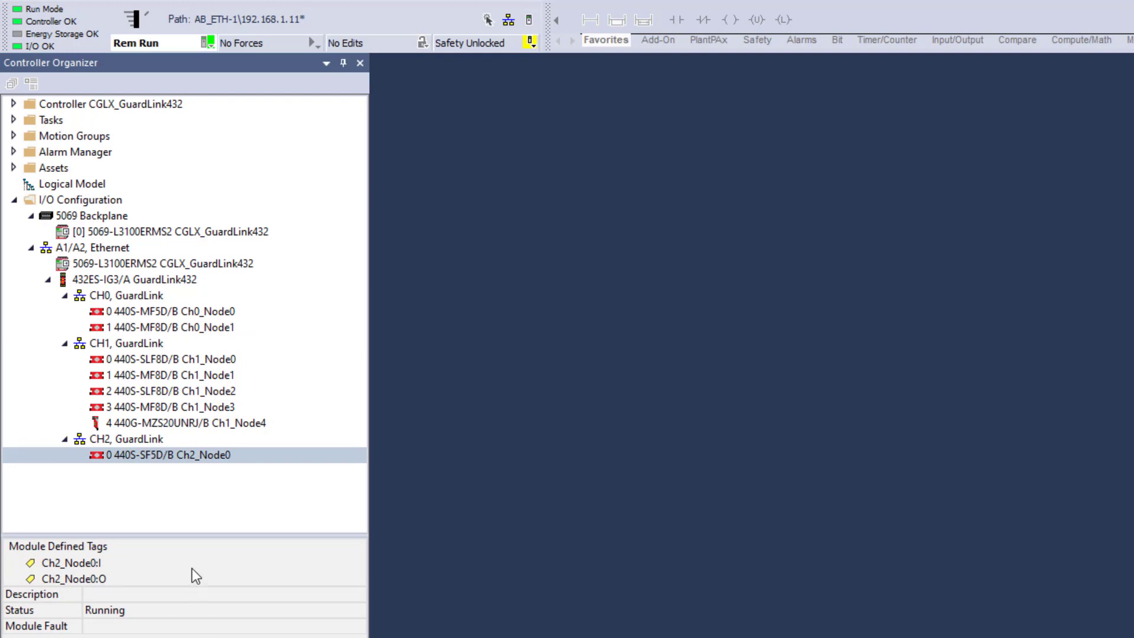
Step: Discover CH2's taps and create the second 440S-SF5D online as Ch2_Node1
{"action": "right_click", "coordinate": [135, 440]}
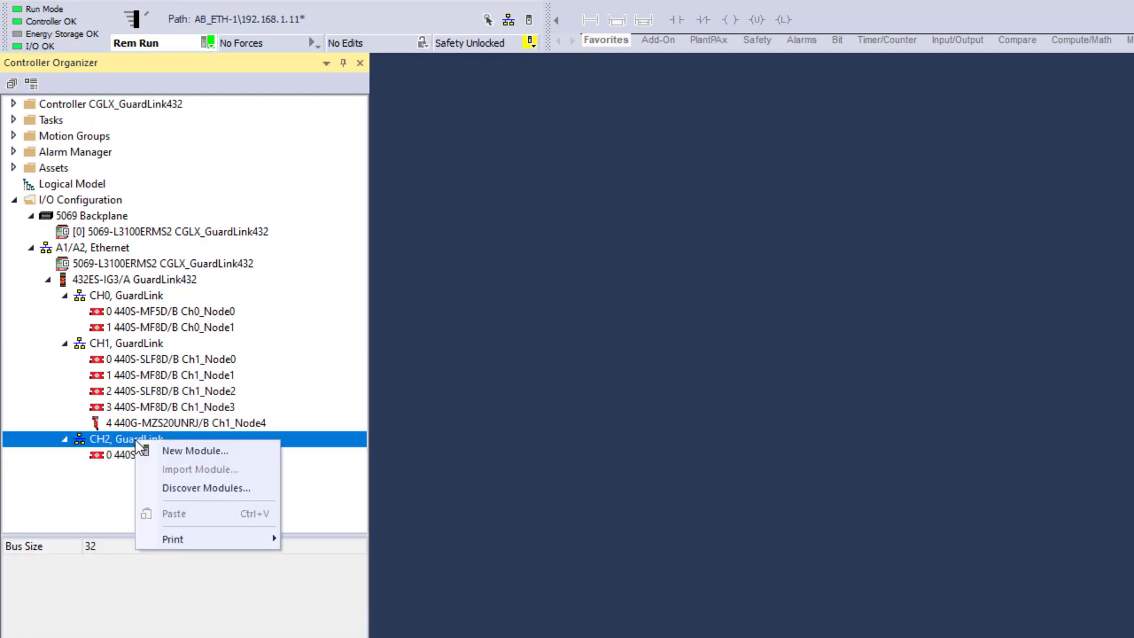
{"action": "left_click", "coordinate": [173, 489]}
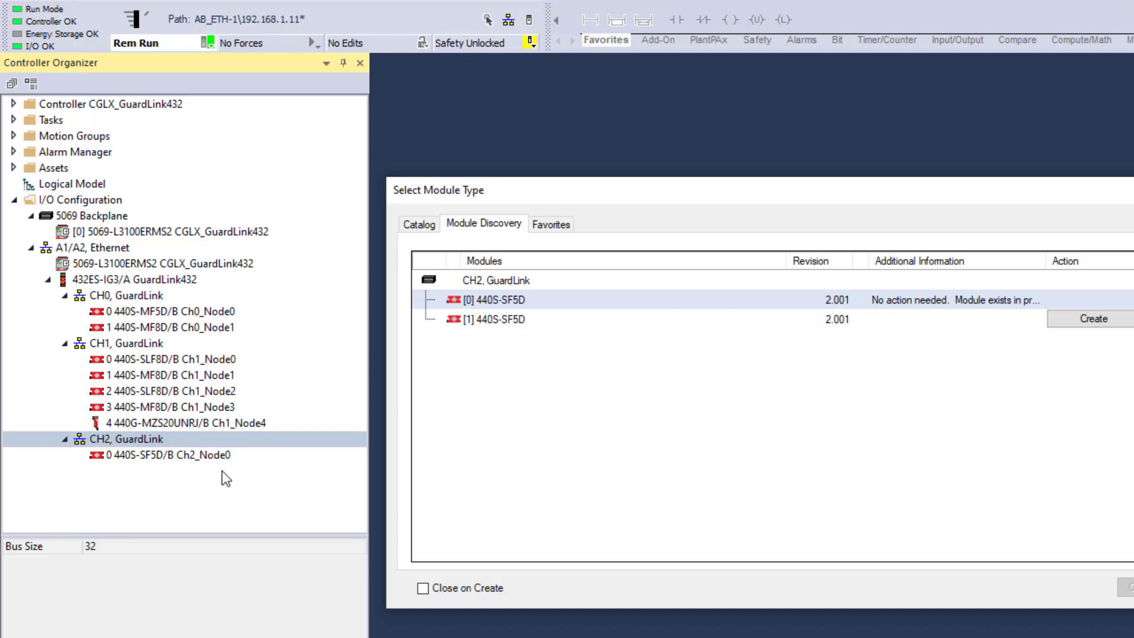
{"action": "left_click", "coordinate": [1074, 322]}
{"action": "type", "text": "Ch2_Node1"}
{"action": "left_click", "coordinate": [929, 552]}
{"action": "left_click", "coordinate": [741, 403]}
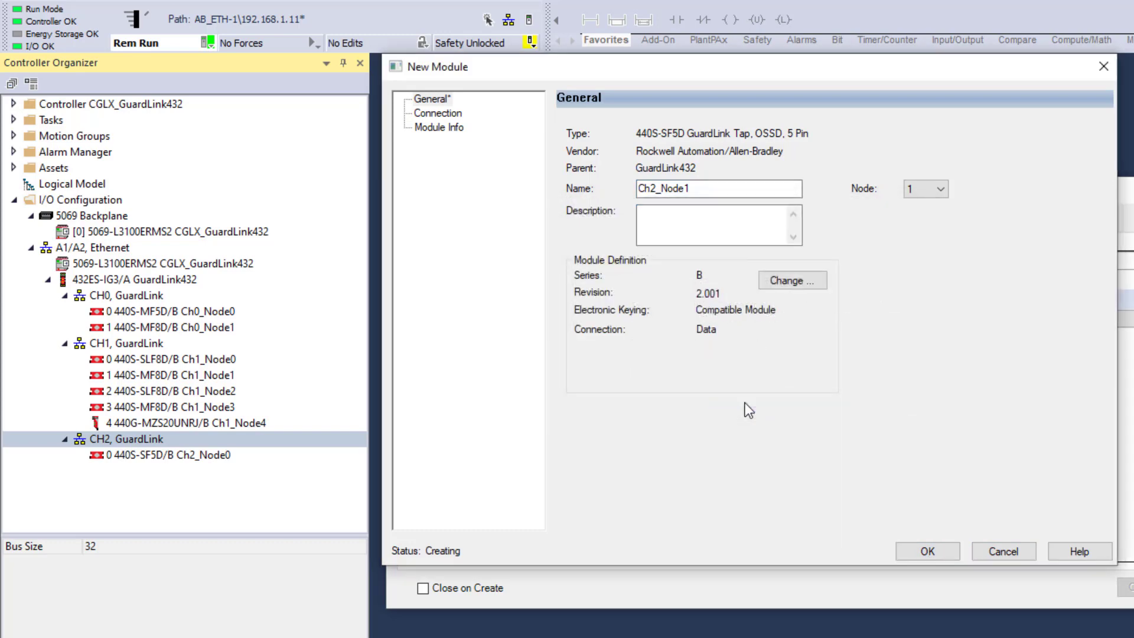